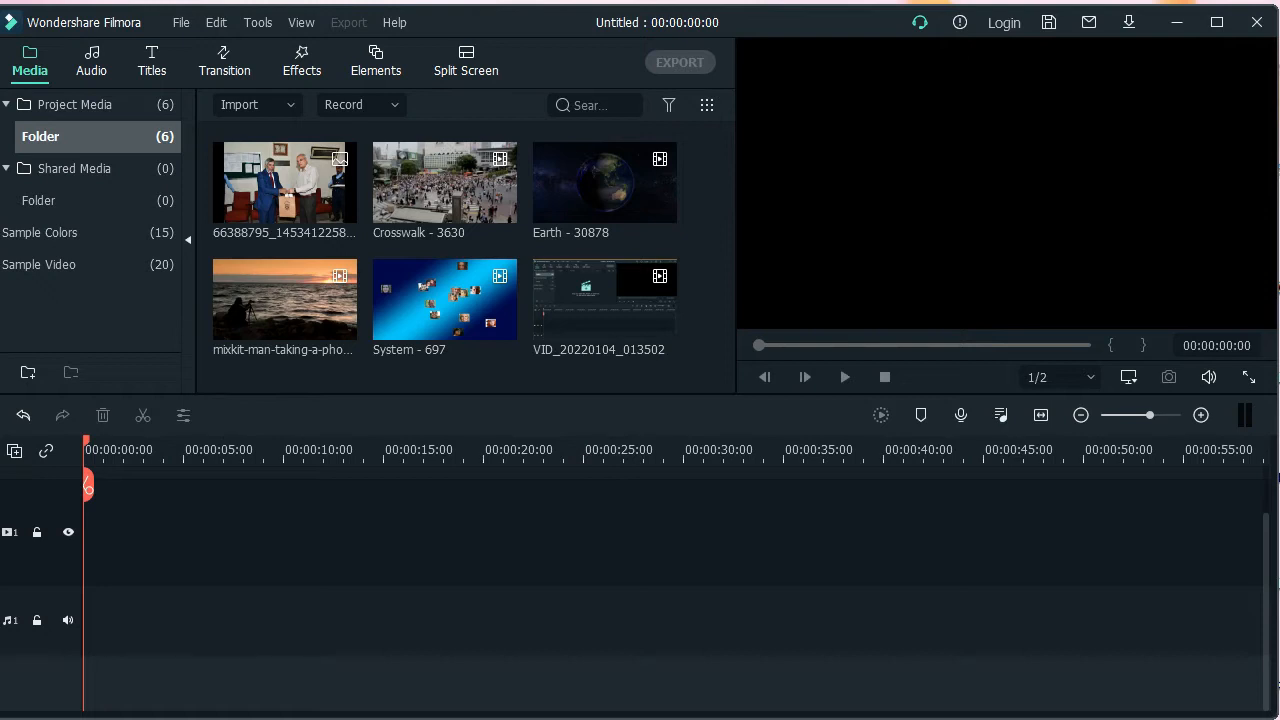
- Add the Crosswalk - 3630 clip at the start of the first video track, keeping the 1920 x 1080 25fps project settings
left_click_drag(451, 192, 91, 626)
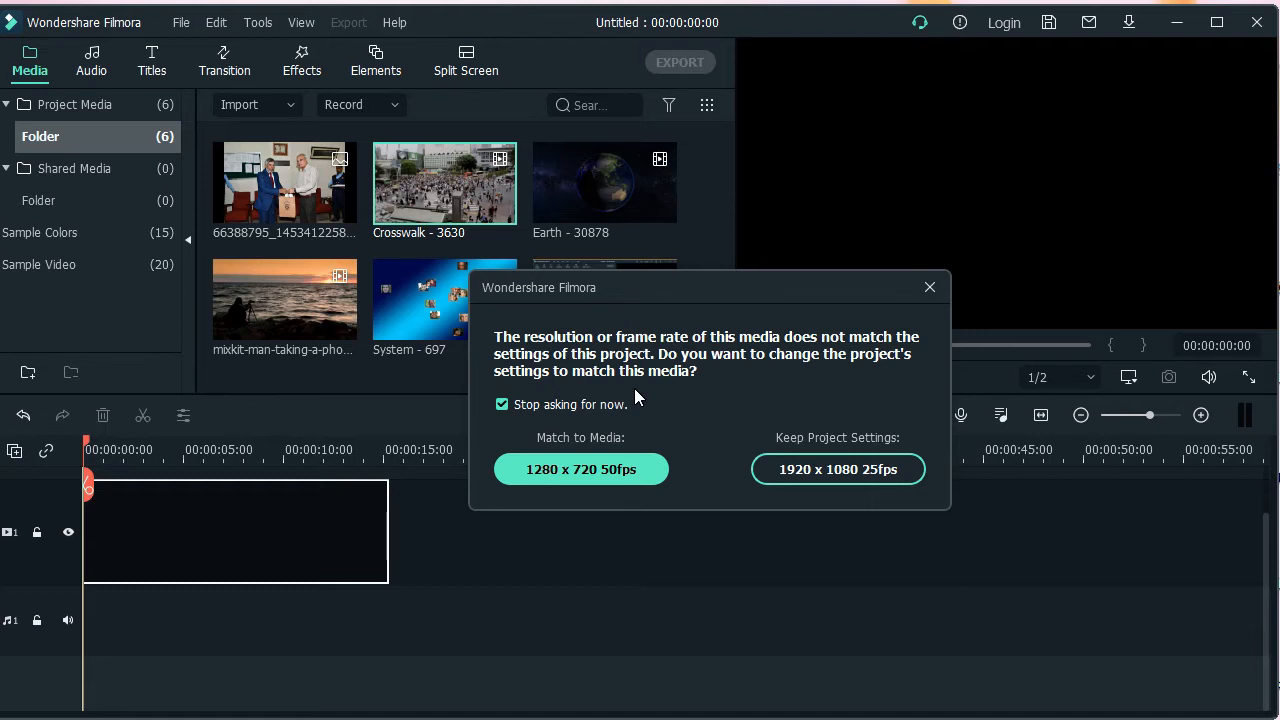
left_click(847, 470)
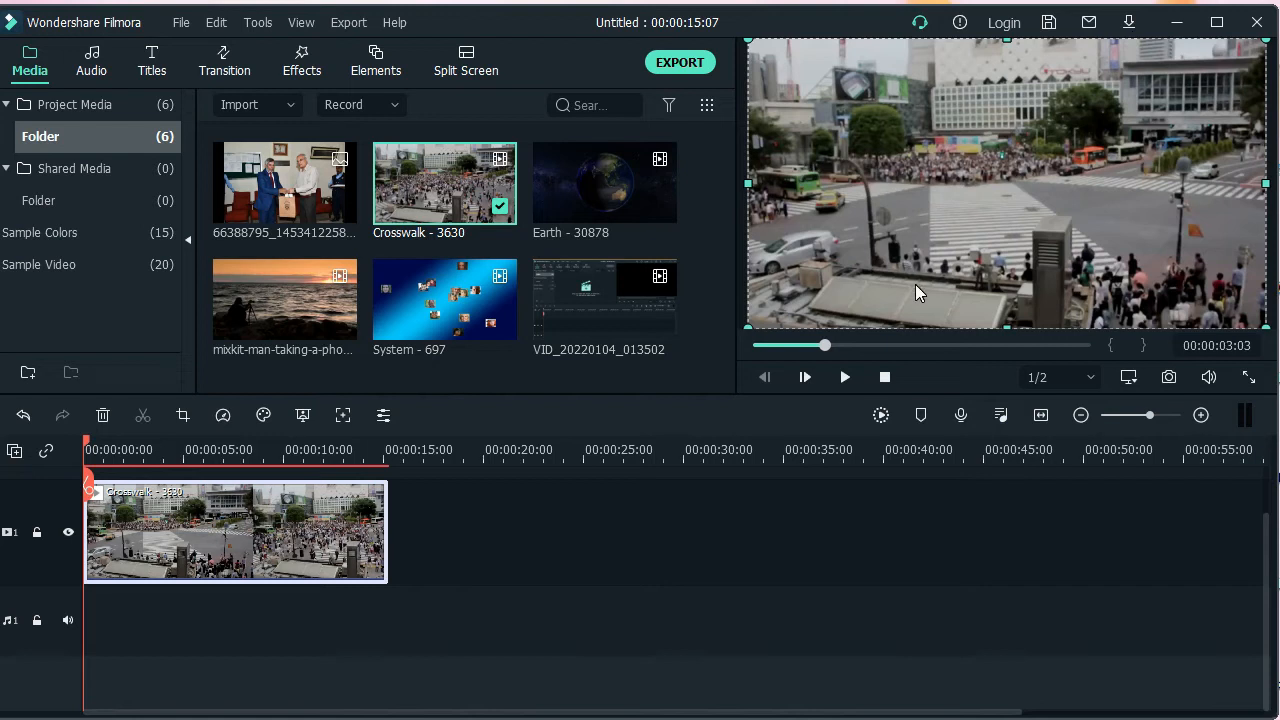
scroll(402, 458, "up", 2)
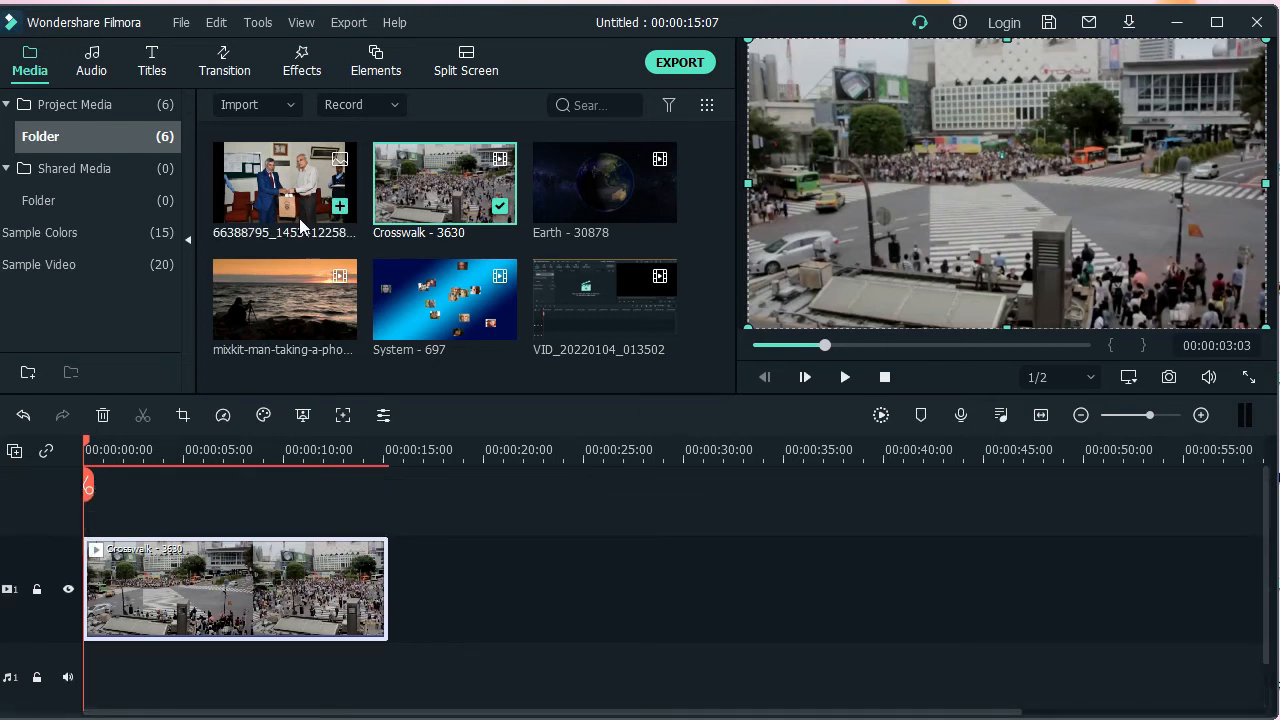
- Overlay the photo of two men at the start of a track above Crosswalk and shrink it into the frame's upper-left area
left_click_drag(284, 173, 80, 515)
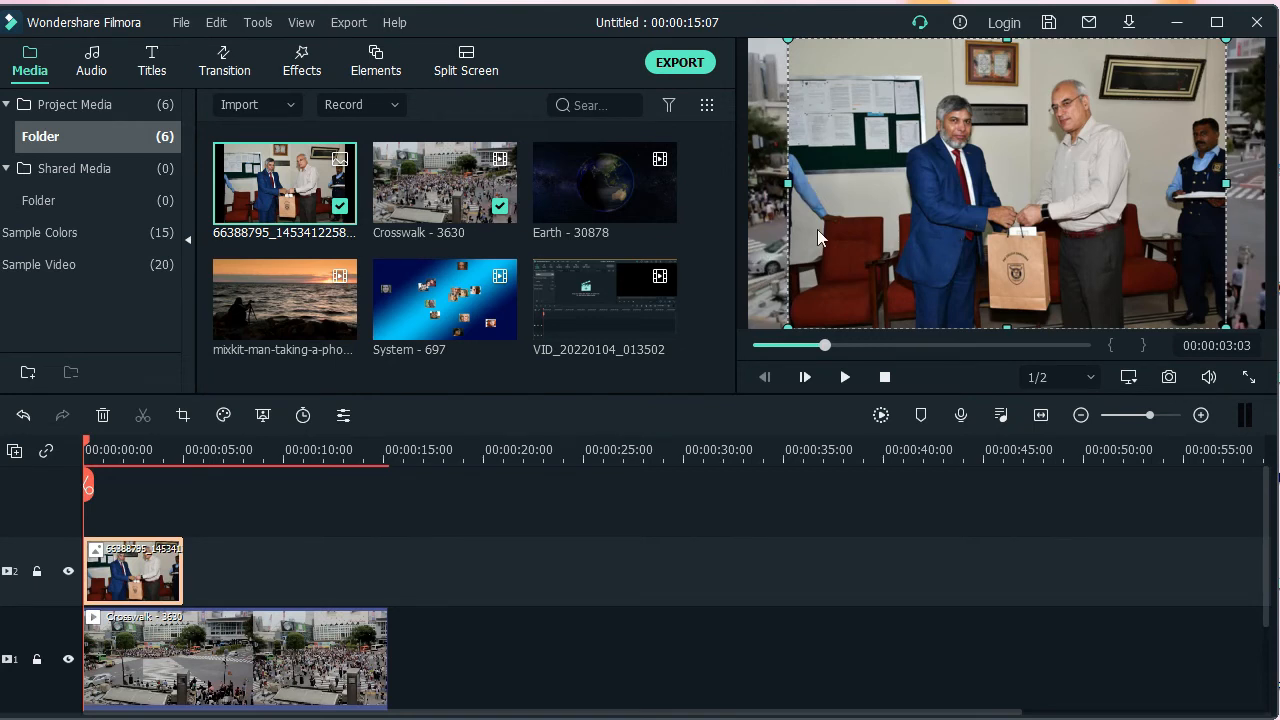
left_click_drag(793, 327, 1085, 145)
left_click_drag(1138, 95, 968, 191)
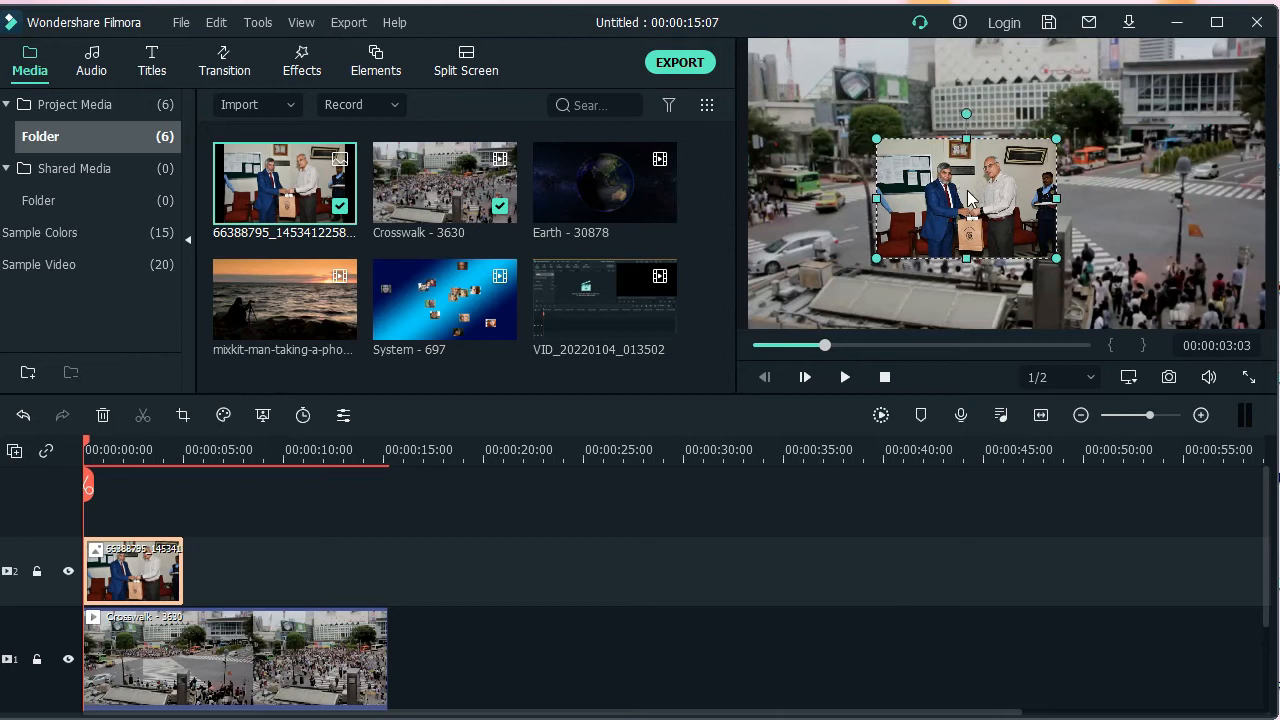
left_click(801, 569)
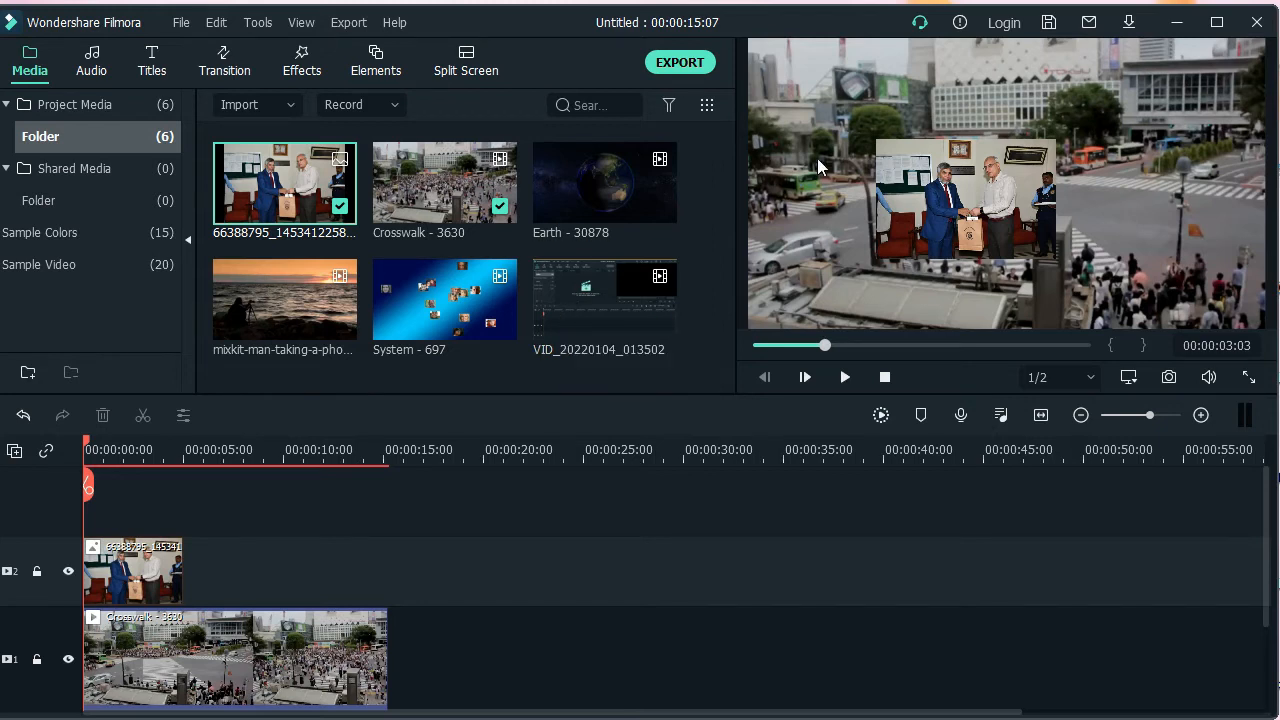
left_click(938, 207)
left_click_drag(938, 207, 809, 122)
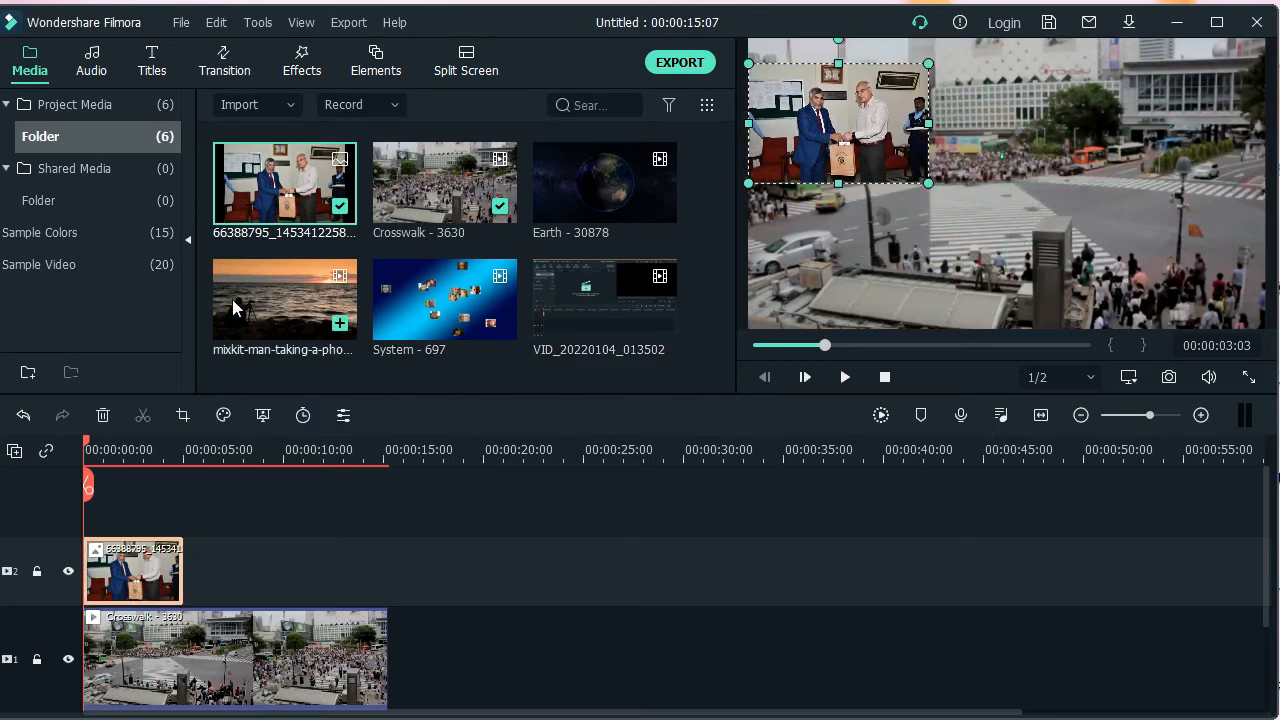
- Add the mixkit sunset clip at the start of a third video track and trim its end to about 5 seconds
left_click_drag(287, 298, 30, 480)
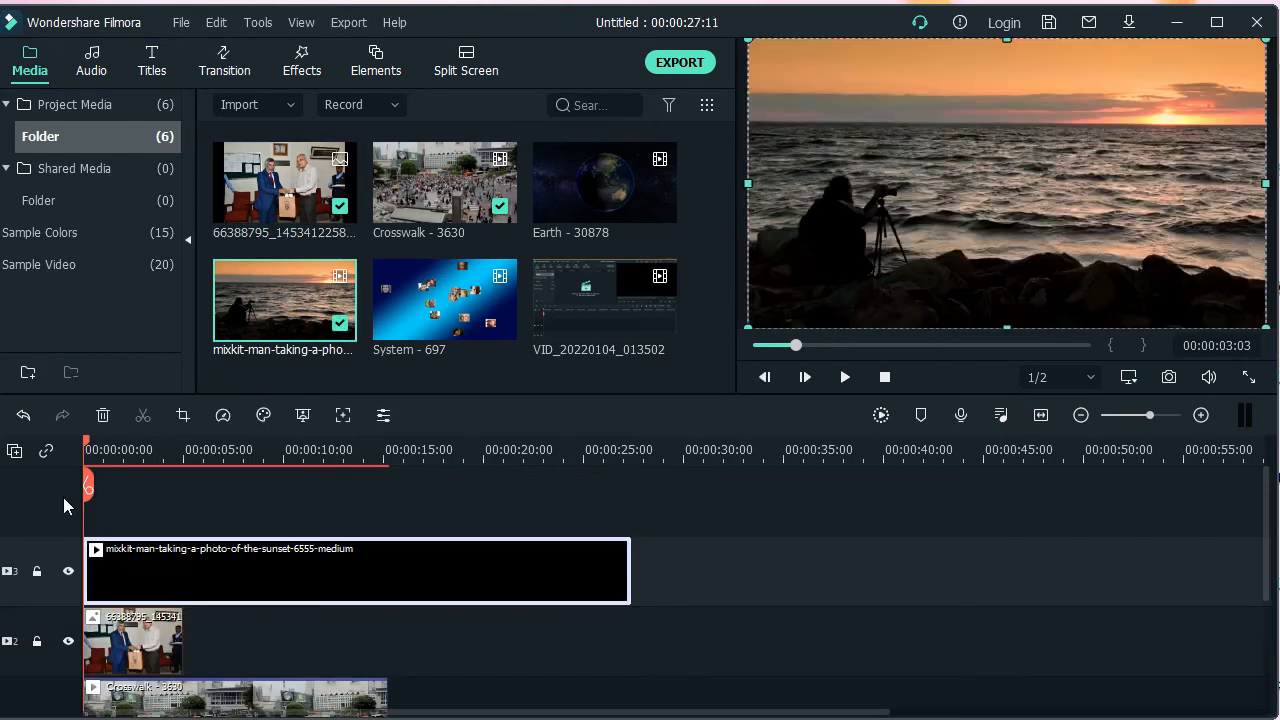
scroll(373, 592, "down", 1)
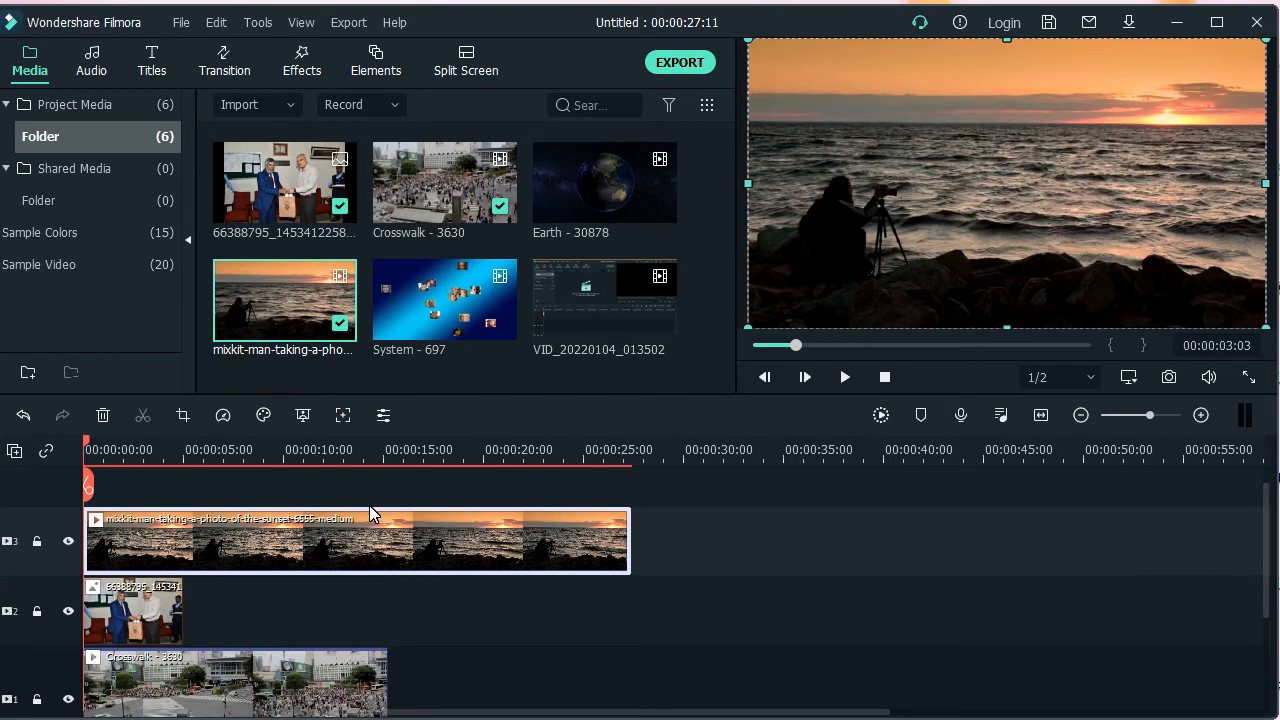
left_click(623, 527)
left_click_drag(623, 540, 188, 528)
left_click(909, 209)
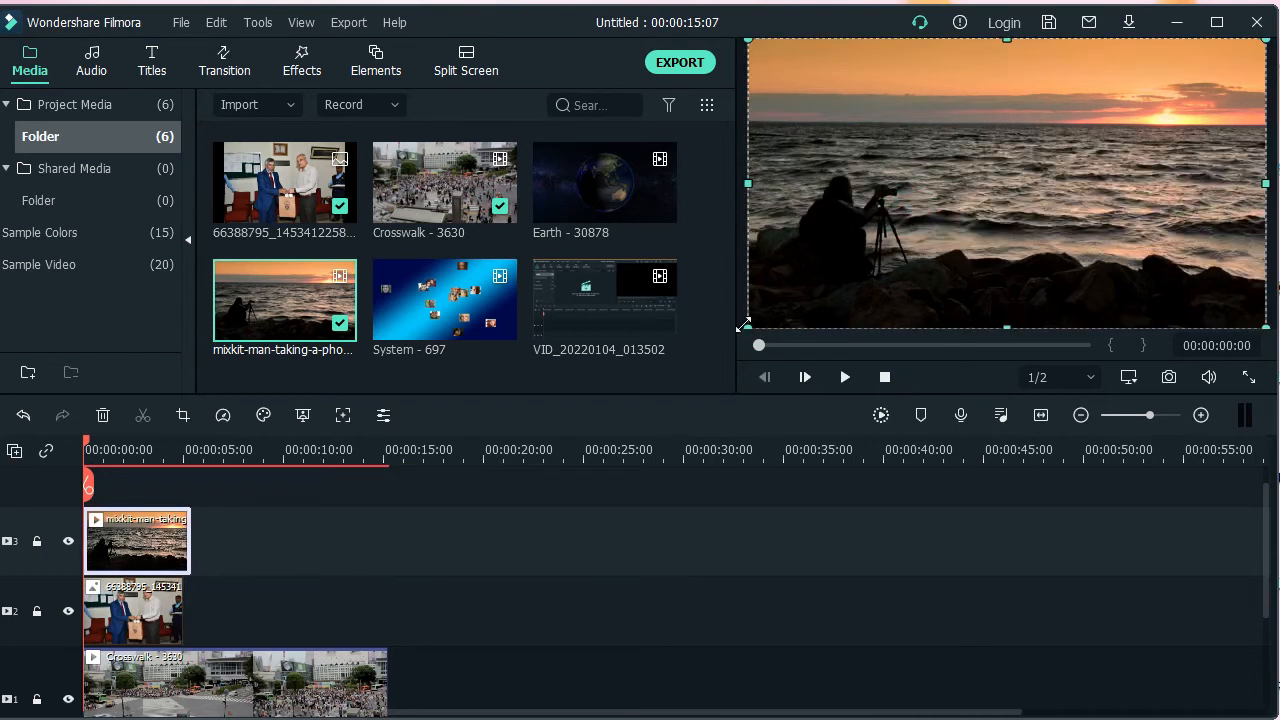
- Shrink the sunset clip into the frame's upper-right area and resize the photo beside it, aligning their top edges
left_click_drag(770, 295, 1016, 180)
mouse_move(1023, 89)
left_mouse_down()
mouse_move(984, 163)
mouse_move(1023, 111)
left_mouse_up()
left_click(905, 165)
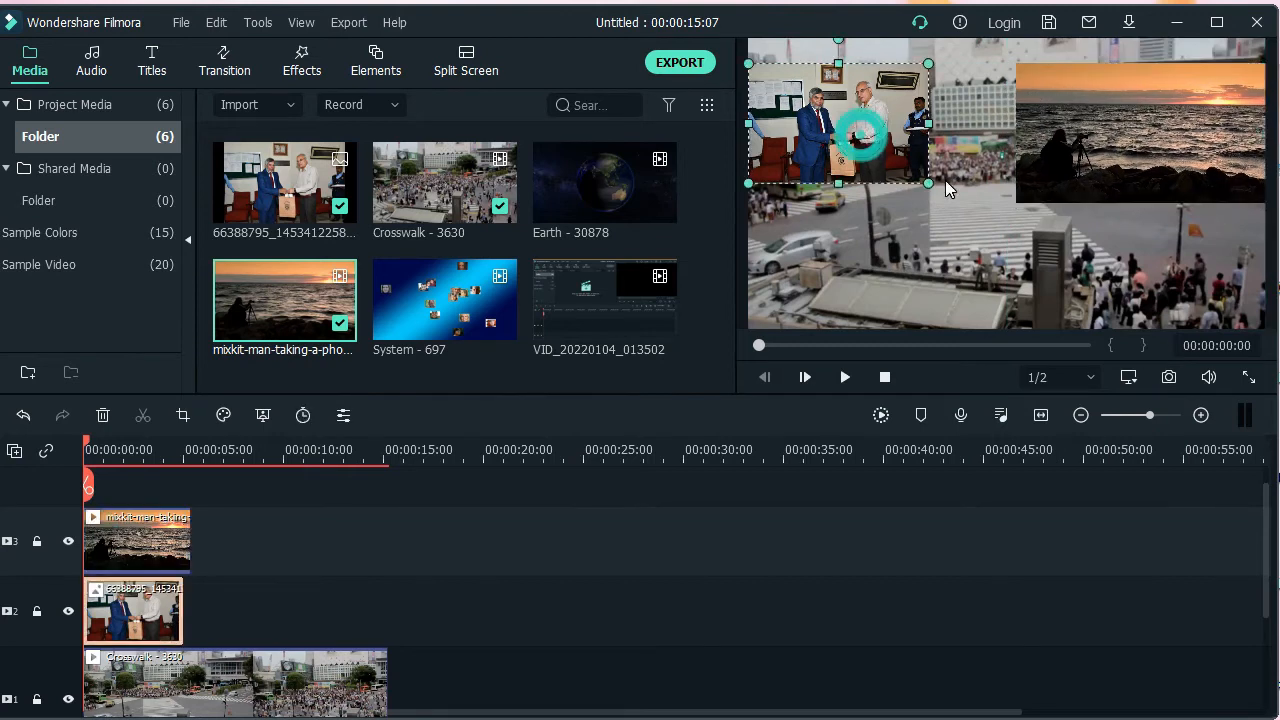
left_click_drag(928, 183, 963, 182)
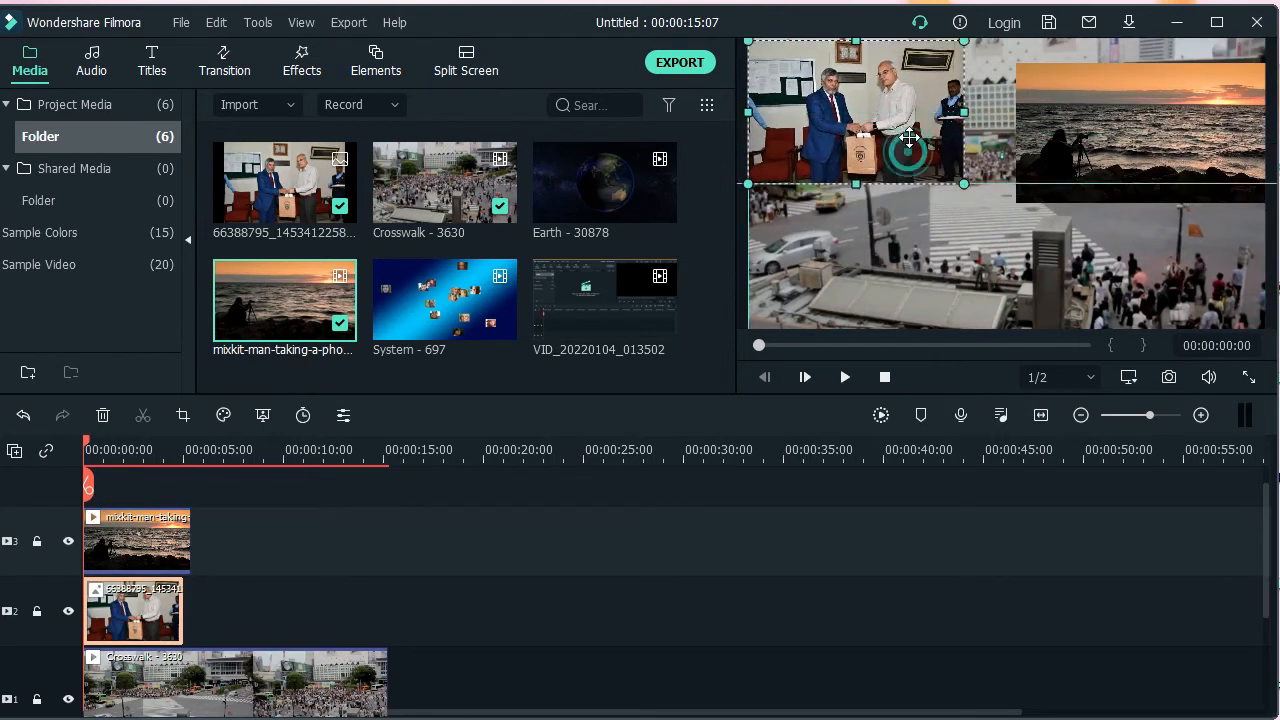
left_click_drag(1108, 175, 1118, 140)
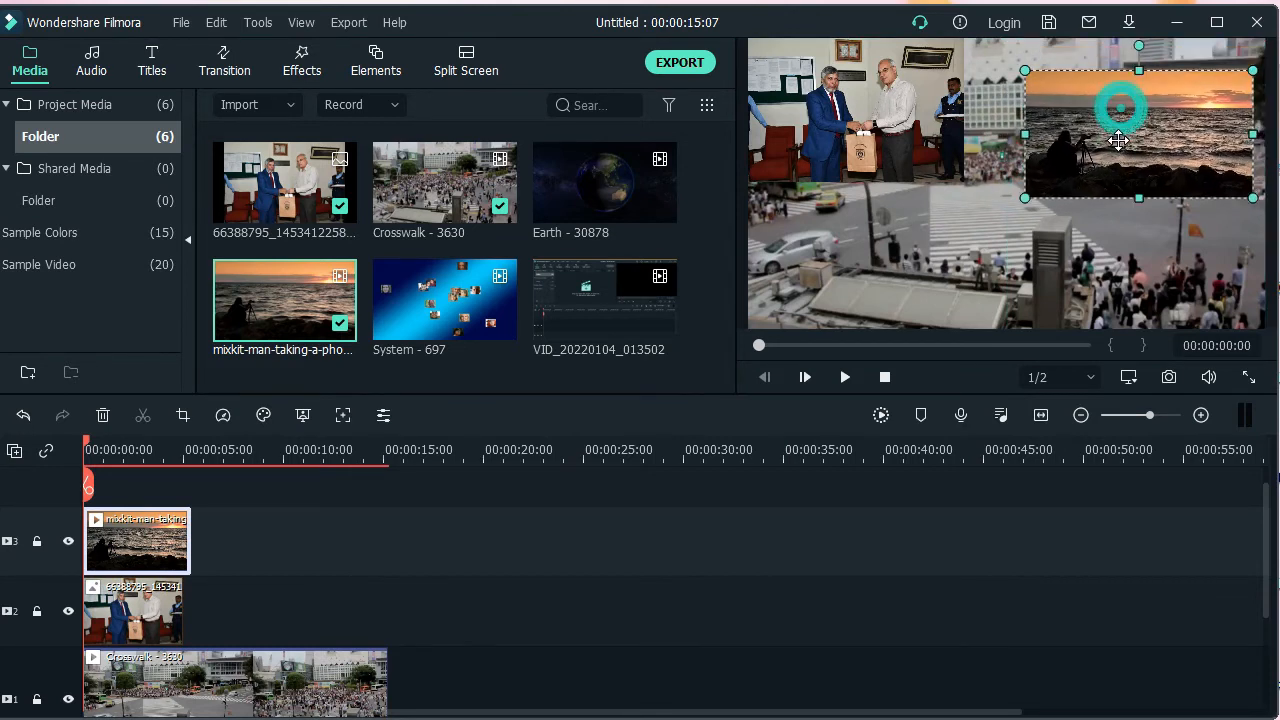
left_click_drag(875, 104, 890, 127)
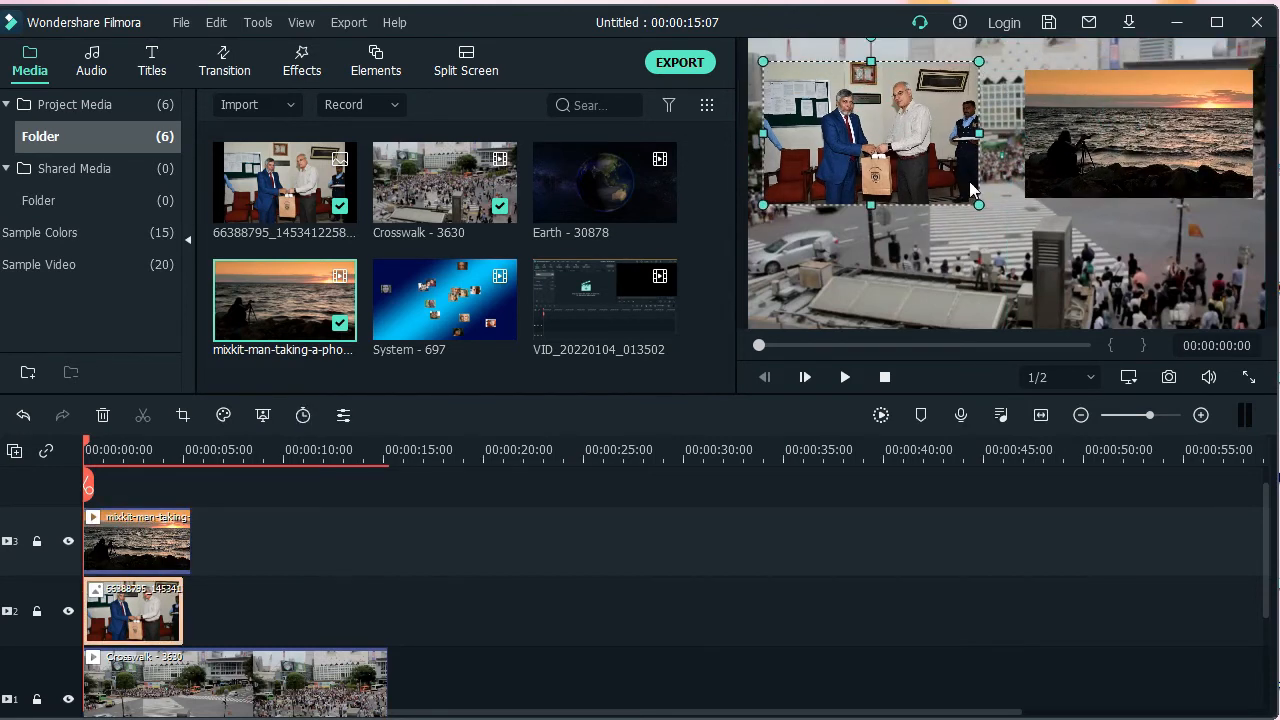
left_click_drag(979, 204, 943, 192)
left_click_drag(890, 102, 889, 111)
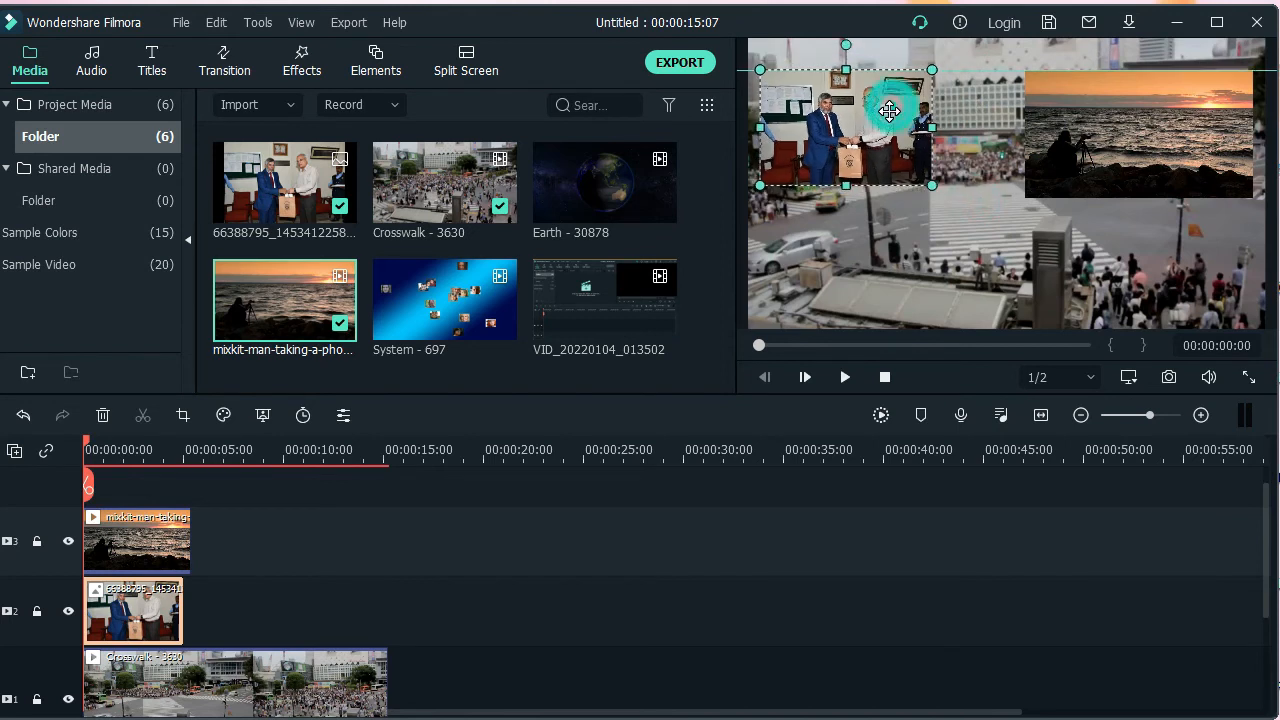
- Add the Earth - 30878 clip at the start of a fourth video track and trim it to match the sunset clip's length
scroll(402, 537, "up", 1)
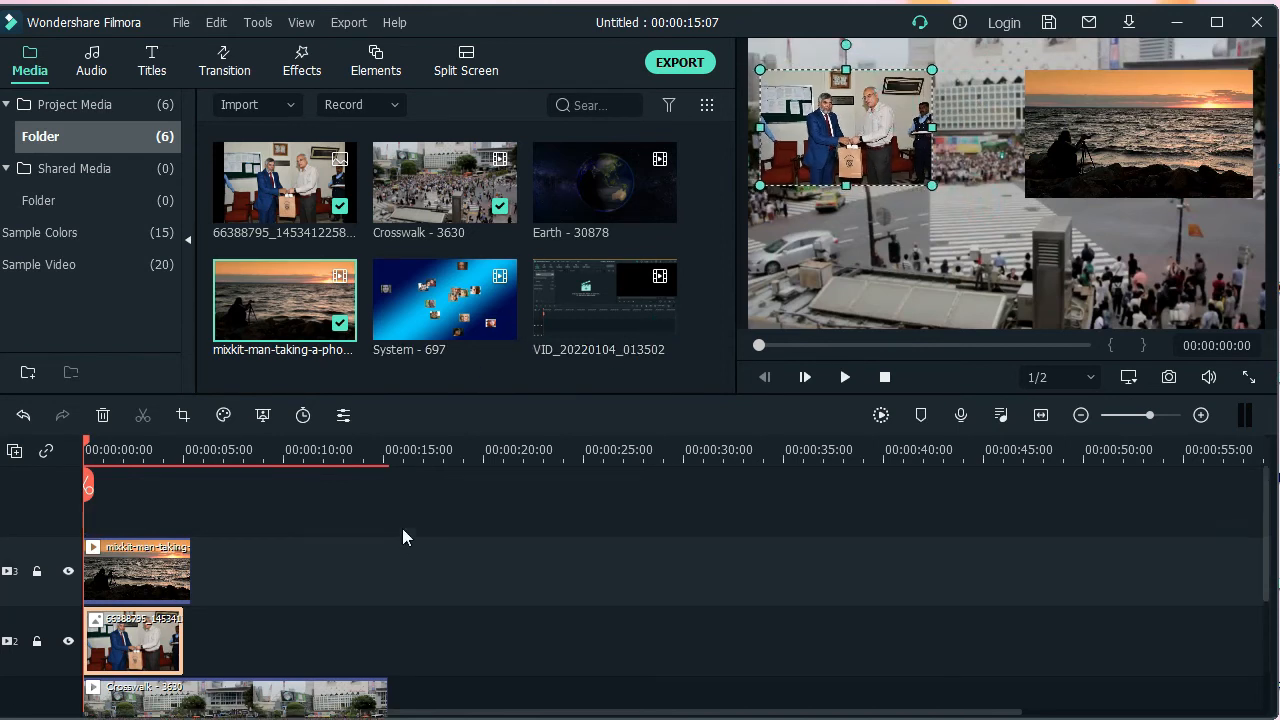
left_click_drag(601, 215, 95, 550)
left_click_drag(640, 591, 637, 625)
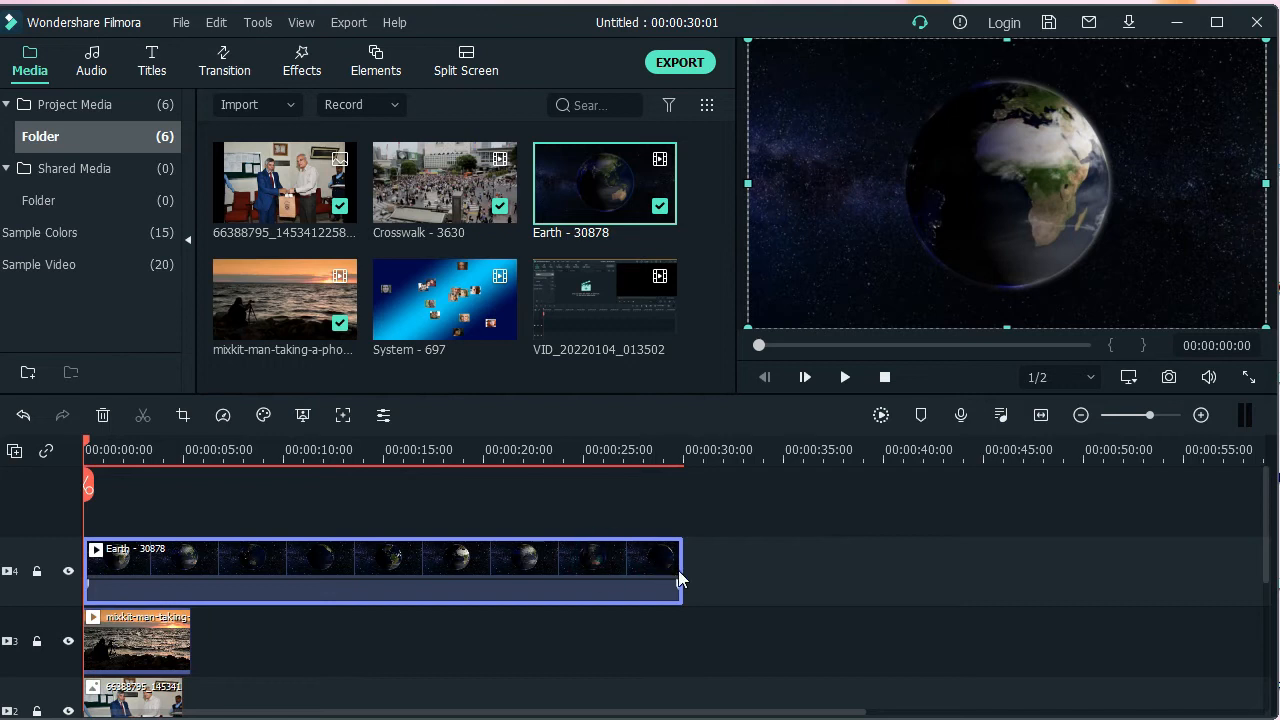
left_click_drag(680, 564, 190, 559)
left_click(898, 206)
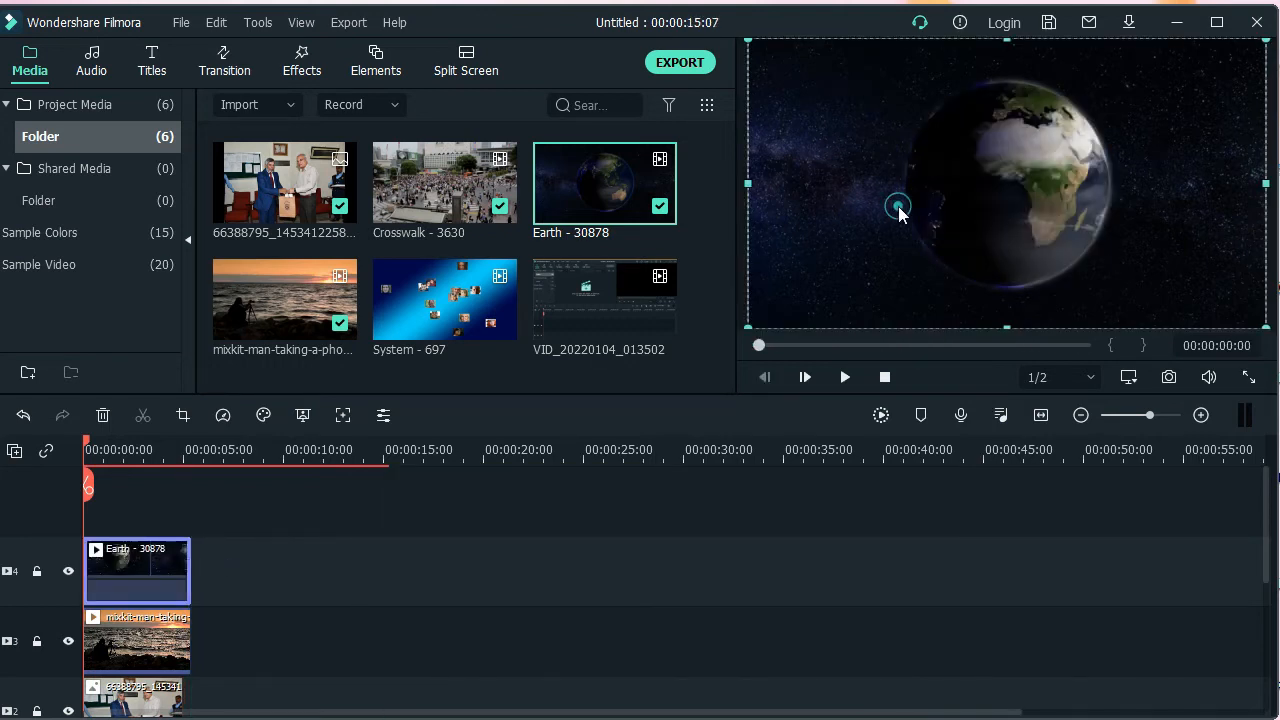
- Shrink the Earth clip into the frame's lower-right area, raising the sunset clip to make room above it
left_click_drag(755, 326, 1012, 167)
left_click_drag(1067, 113, 1071, 247)
left_click_drag(1159, 138, 1152, 107)
left_click_drag(1120, 238, 1161, 221)
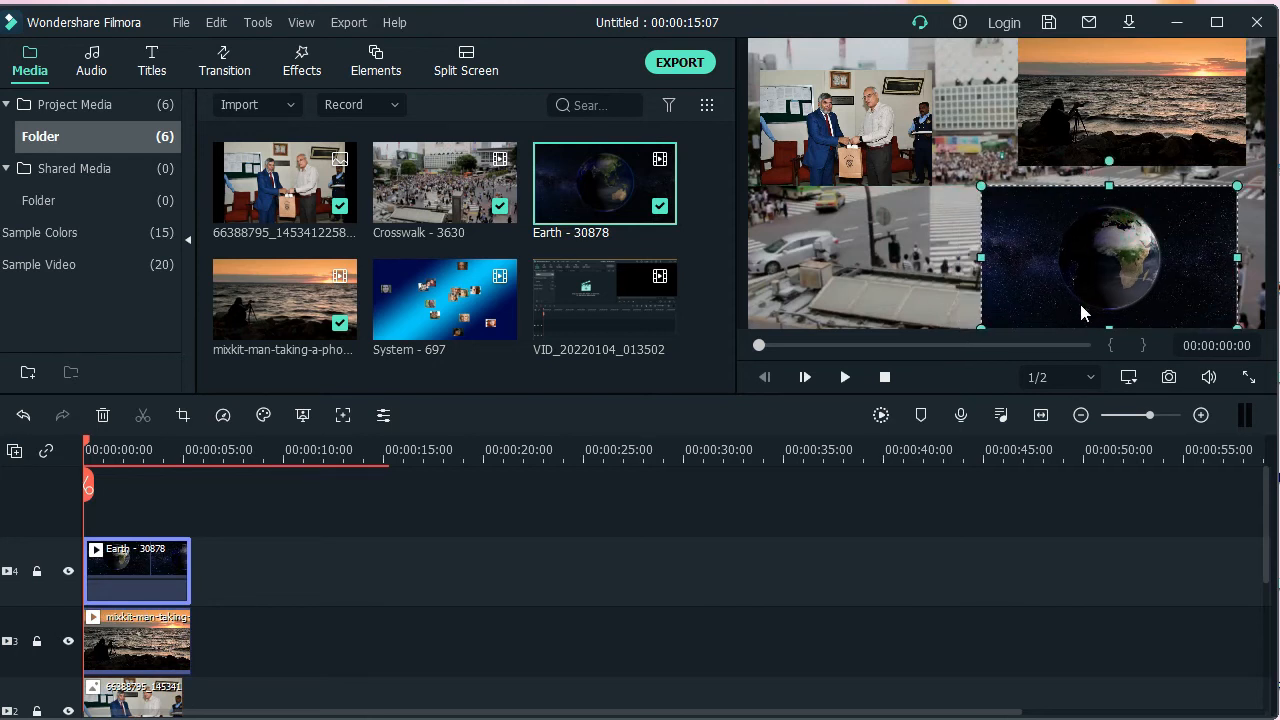
left_click_drag(981, 328, 1010, 330)
- Add the System - 697 clip at the start of a fifth video track and trim it to match the Earth clip's length
left_click_drag(437, 302, 99, 498)
left_click_drag(471, 586, 505, 611)
left_click_drag(537, 571, 190, 570)
left_click(826, 235)
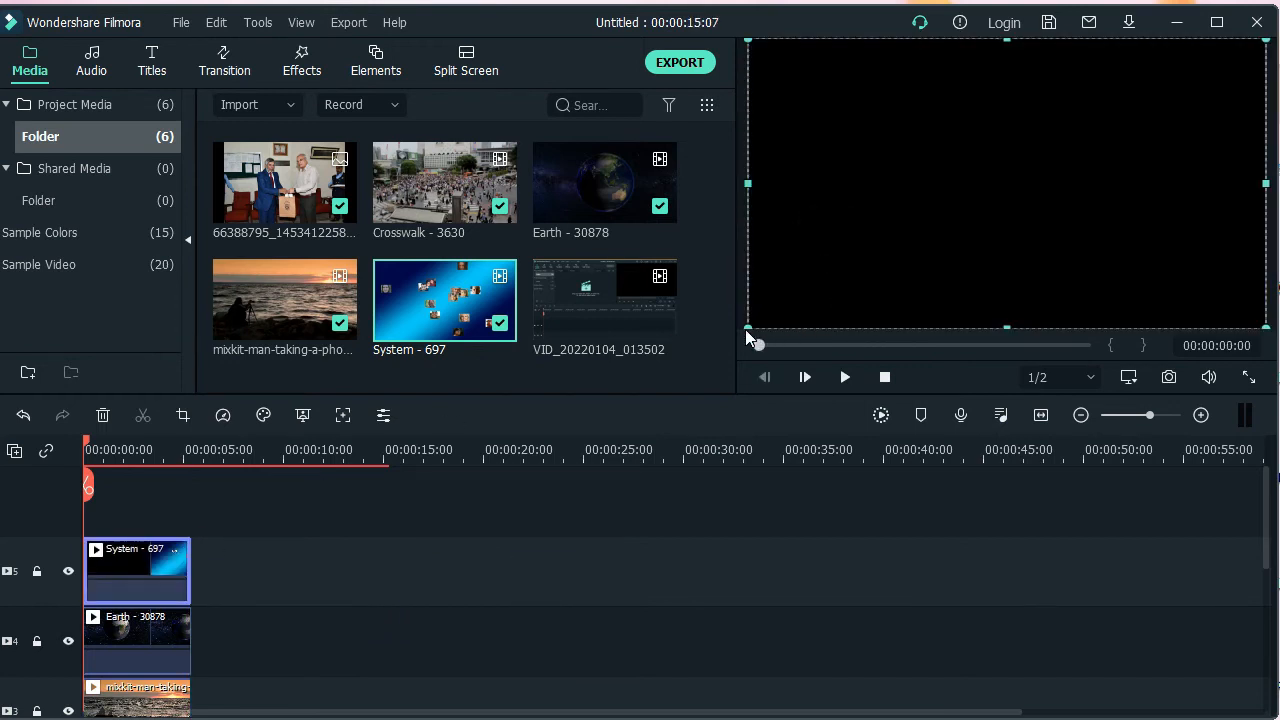
- Shrink the System clip into the frame's lower-left area and arrange the four overlays in a two-by-two grid
left_click_drag(756, 329, 794, 291)
left_click_drag(1024, 180, 935, 231)
left_click_drag(863, 254, 927, 226)
left_click_drag(828, 100, 860, 82)
left_click_drag(1171, 114, 1177, 138)
left_click_drag(1158, 247, 1169, 214)
mouse_move(900, 308)
left_mouse_down()
mouse_move(891, 277)
mouse_move(911, 281)
mouse_move(907, 293)
left_mouse_up()
mouse_move(1086, 251)
left_mouse_down()
mouse_move(1089, 283)
mouse_move(1086, 266)
left_mouse_up()
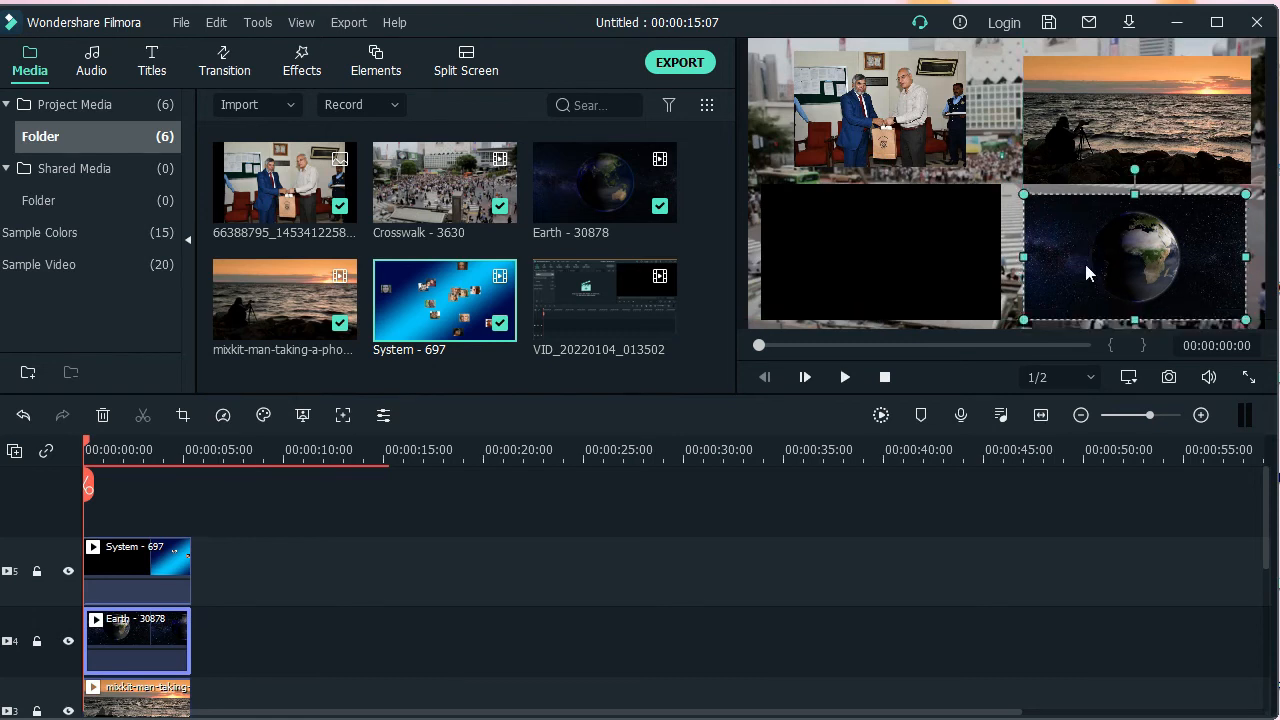
- Enlarge the photo overlay slightly in the upper-left cell of the grid
left_click(951, 165)
left_click_drag(966, 168, 906, 126)
double_click(932, 142)
left_click(686, 376)
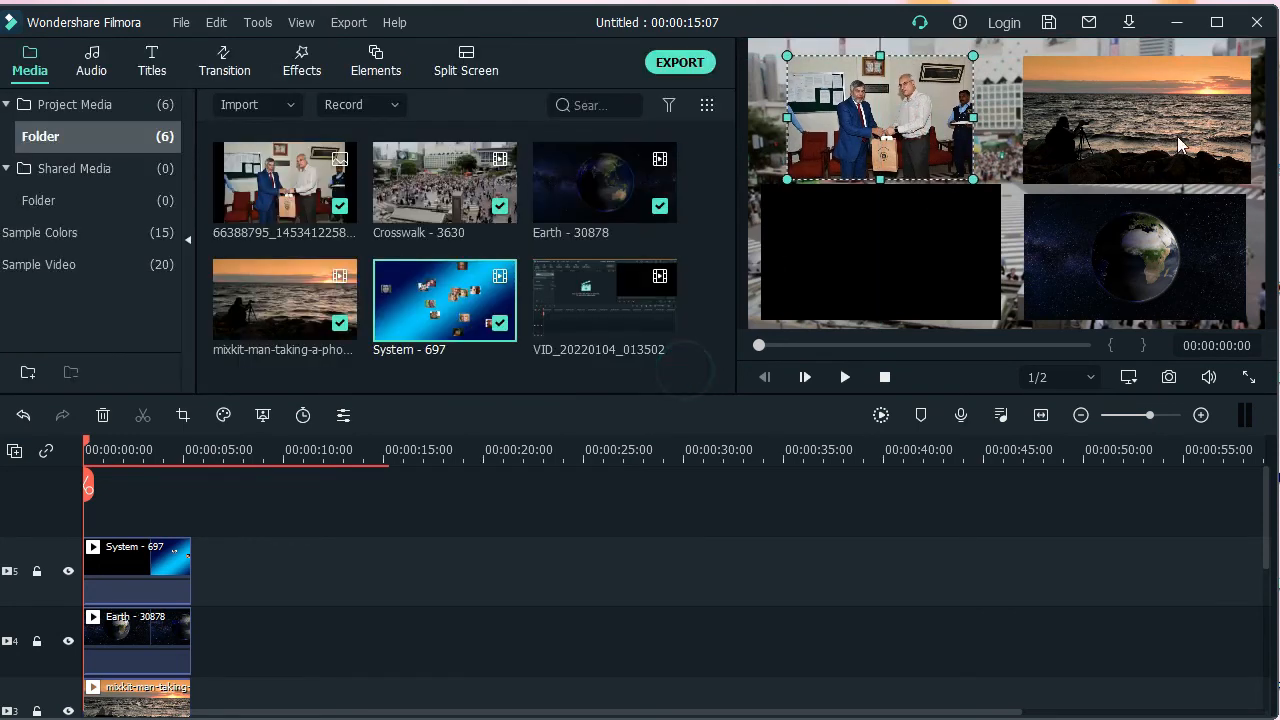
- Reduce the sunset, System and Earth overlays slightly and reposition them to leave wider gaps between the grid cells
left_click(1177, 136)
left_click_drag(1033, 183, 972, 206)
left_click(967, 226)
left_click_drag(934, 266, 950, 267)
left_click_drag(991, 193, 987, 194)
left_click_drag(1055, 222, 1064, 229)
left_click_drag(1033, 328, 1052, 319)
left_click_drag(1106, 276, 1093, 275)
- Play back the four-overlay composition and park the playhead at 00:00:04:22
scroll(595, 504, "down", 3)
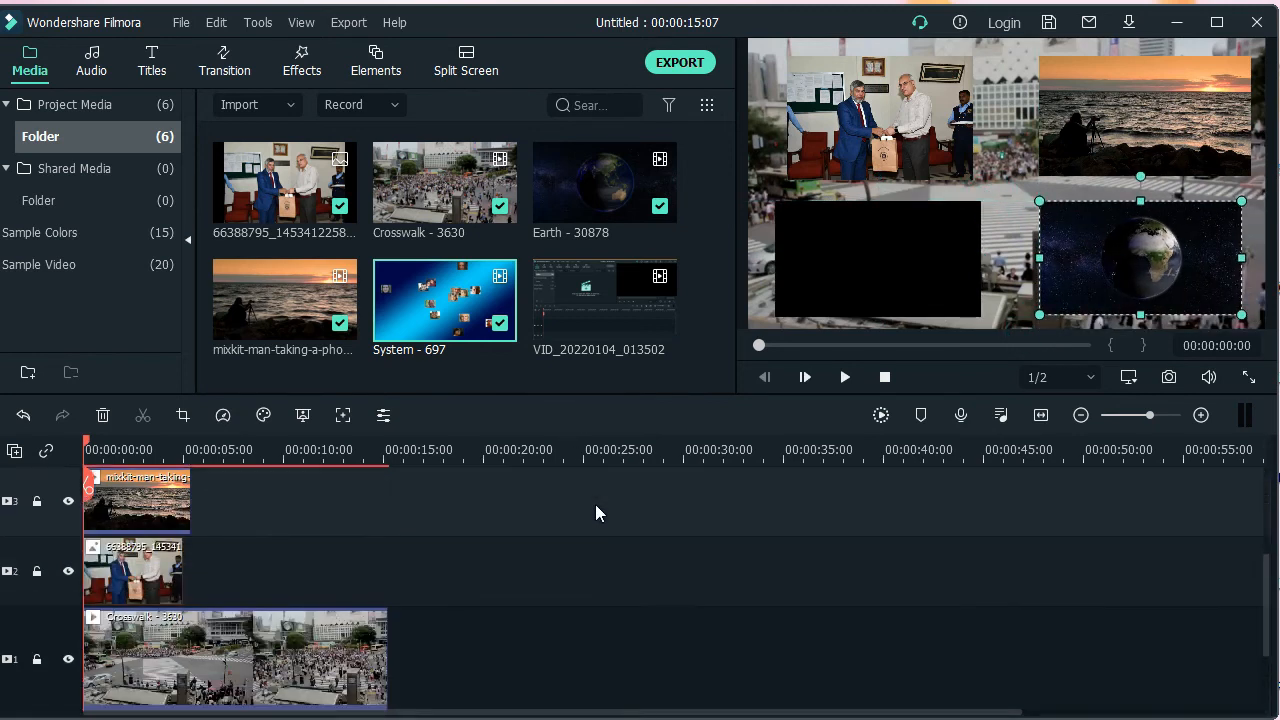
scroll(566, 556, "up", 3)
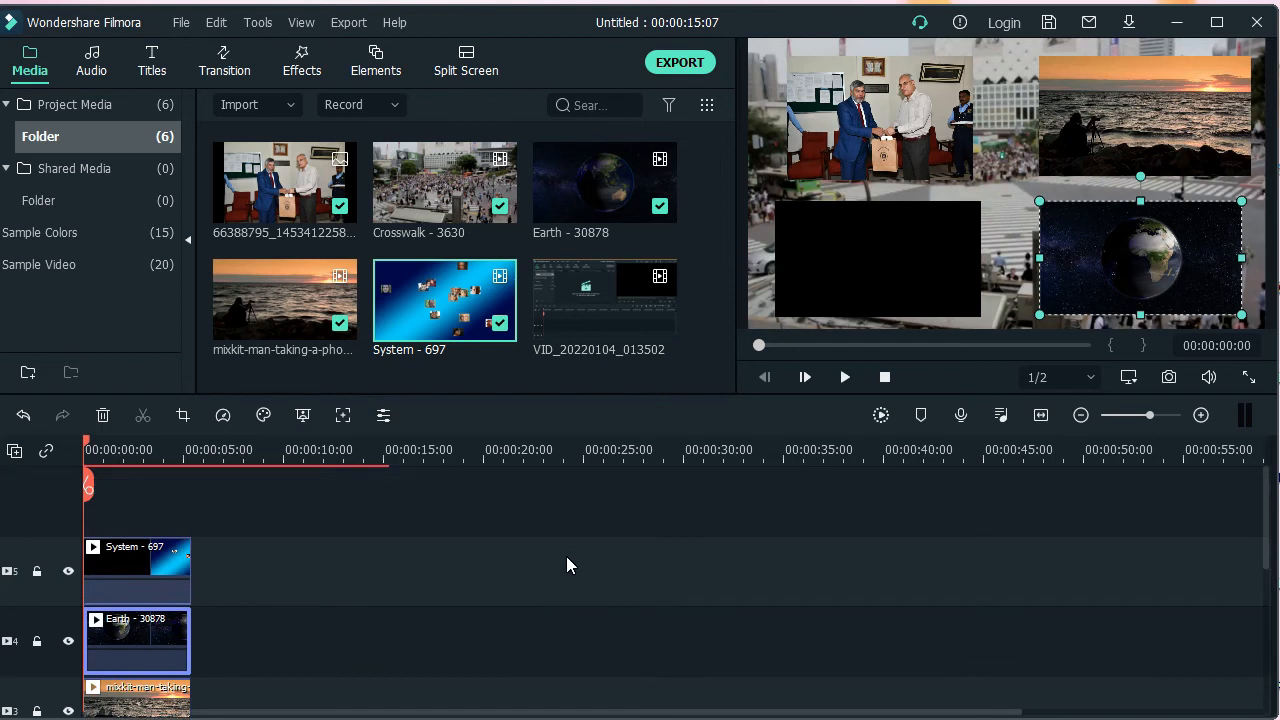
key("space")
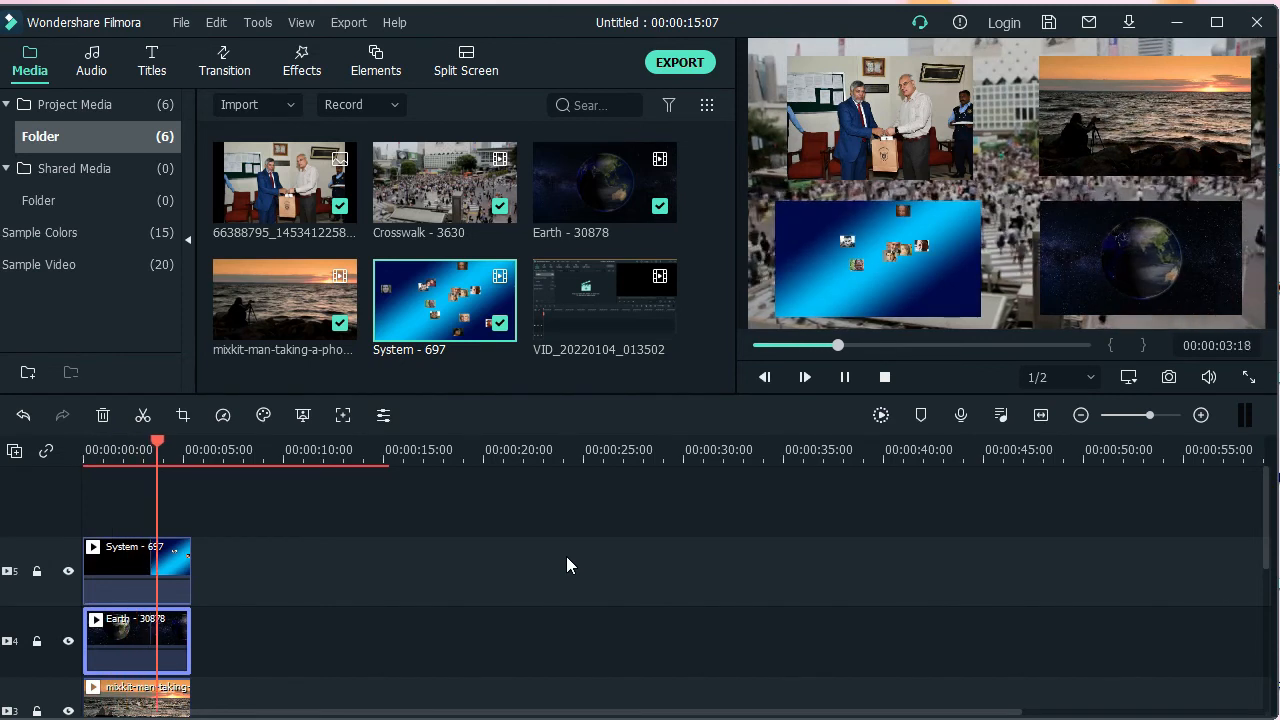
key("space")
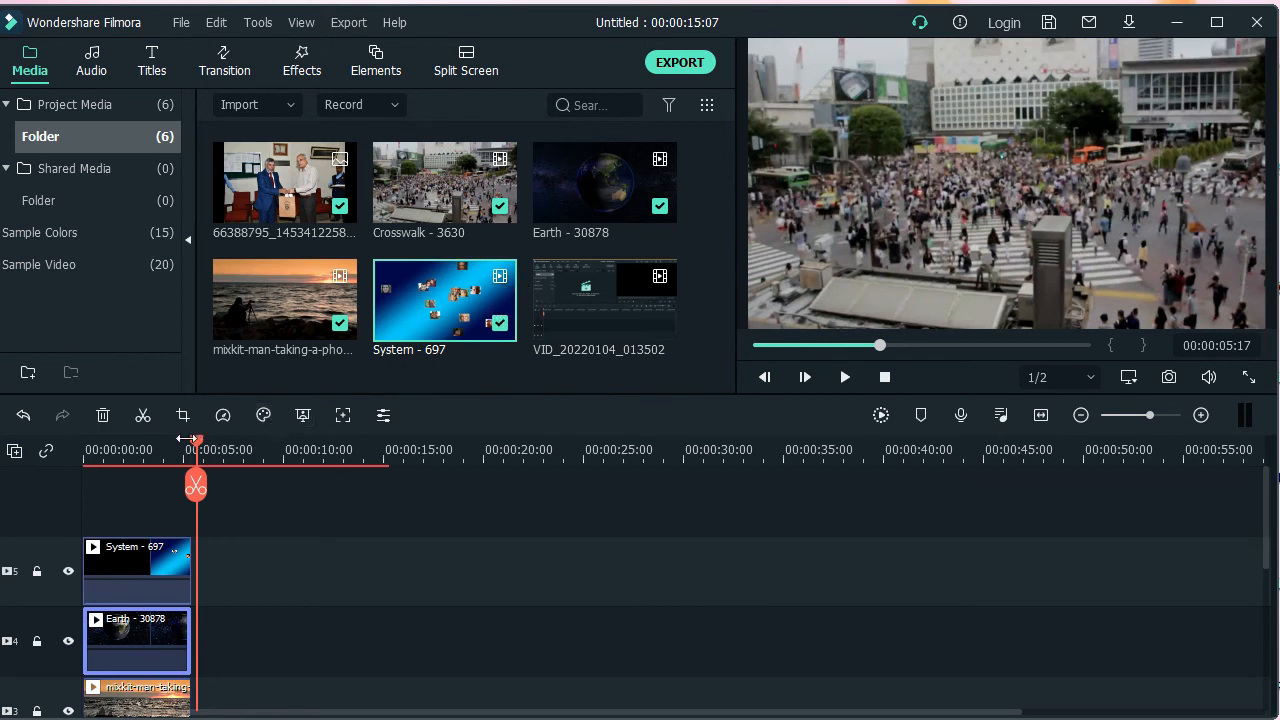
left_click_drag(196, 442, 182, 447)
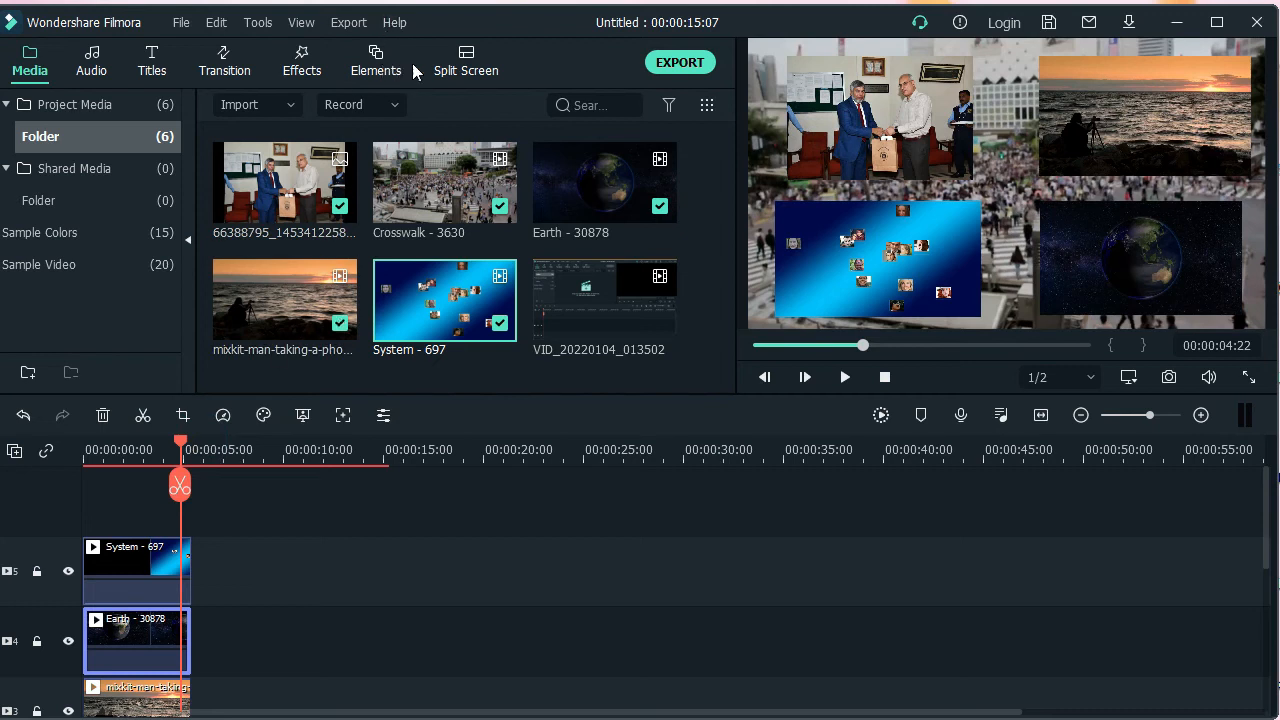
- Add the Eagle Head element on a new video track above the System clip, near the start of the timeline
left_click(382, 70)
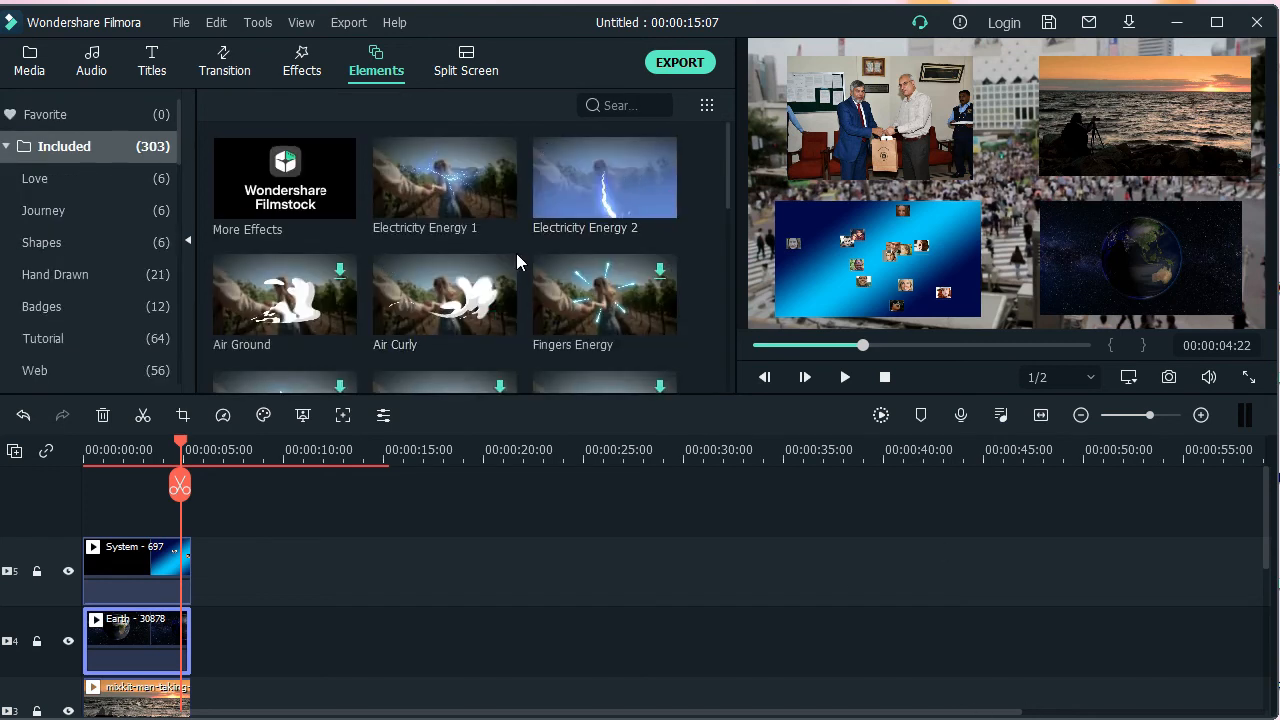
scroll(516, 253, "down", 5)
scroll(516, 253, "up", 3)
scroll(531, 244, "down", 3)
left_click_drag(545, 238, 96, 514)
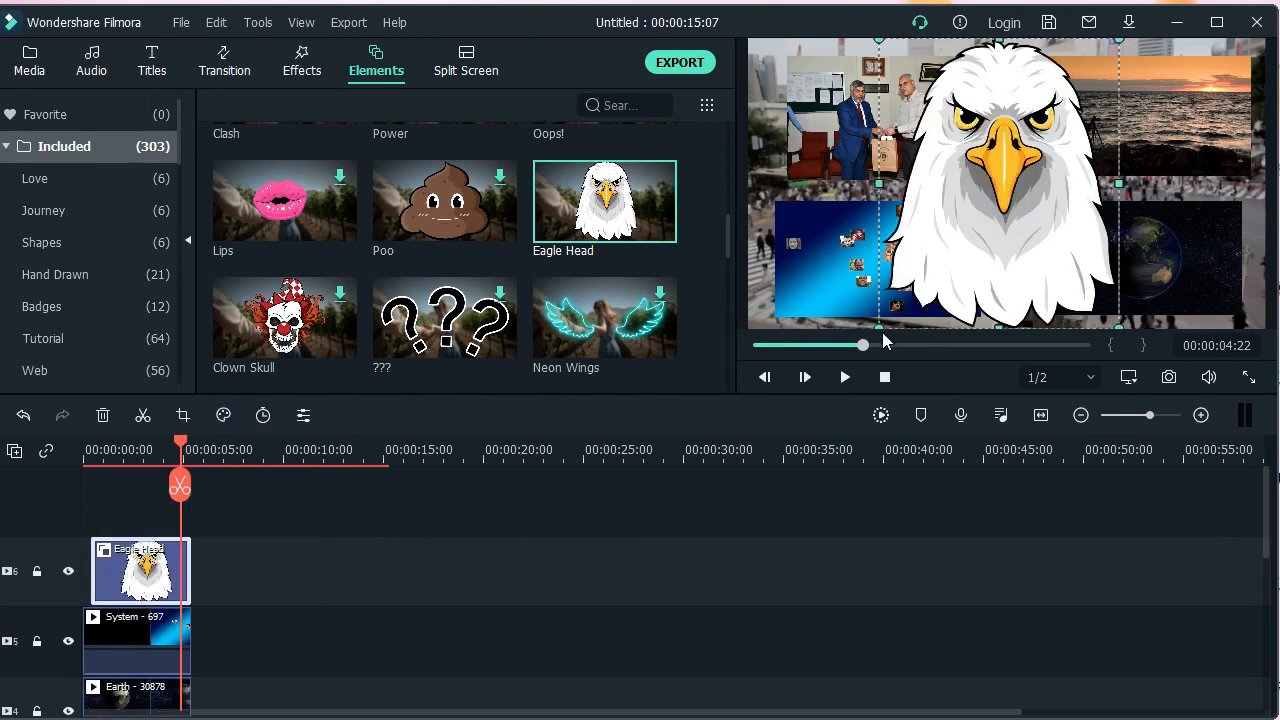
- Shrink the Eagle Head element and centre it between the four overlays, leaving it deselected
left_click_drag(880, 326, 1013, 178)
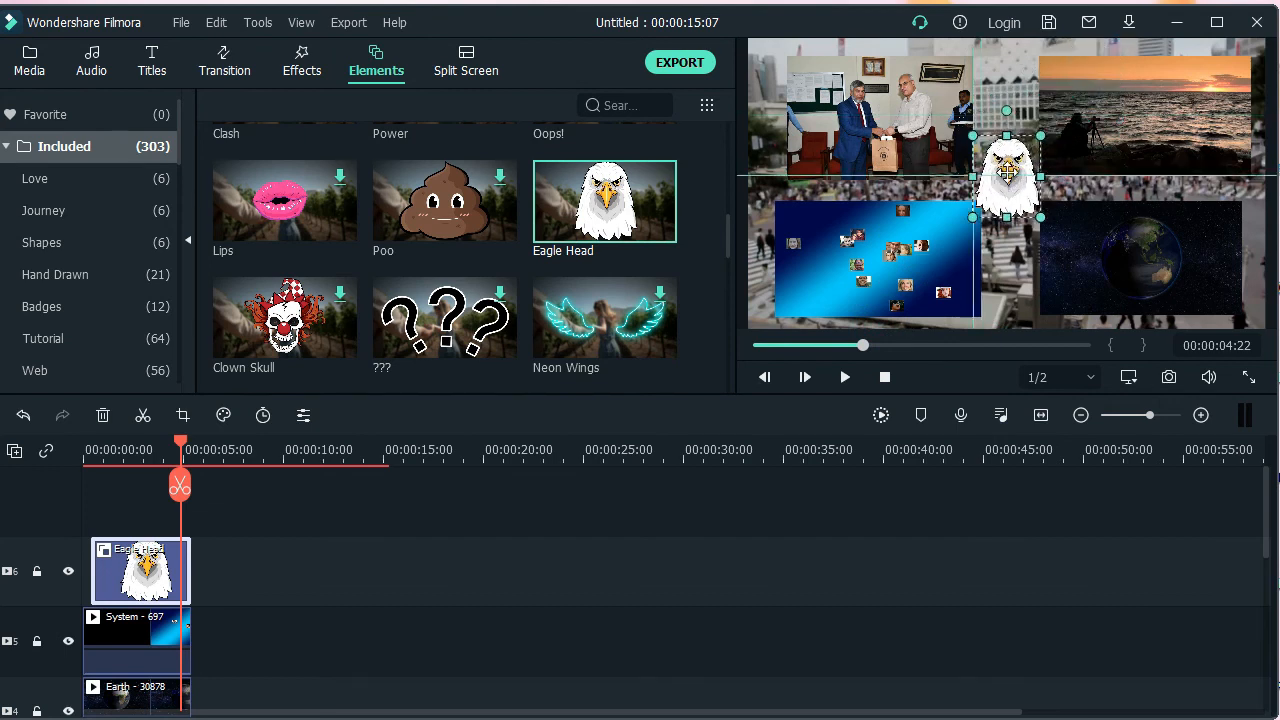
left_click(944, 259)
left_click(1062, 572)
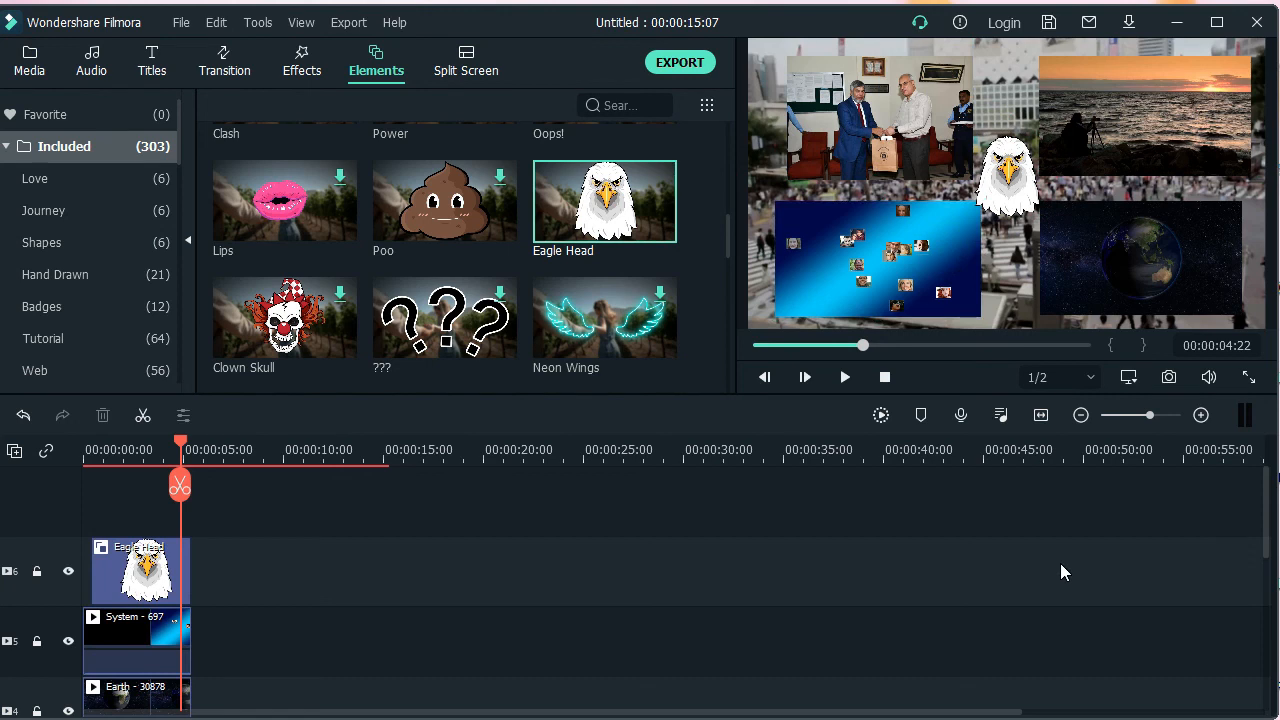